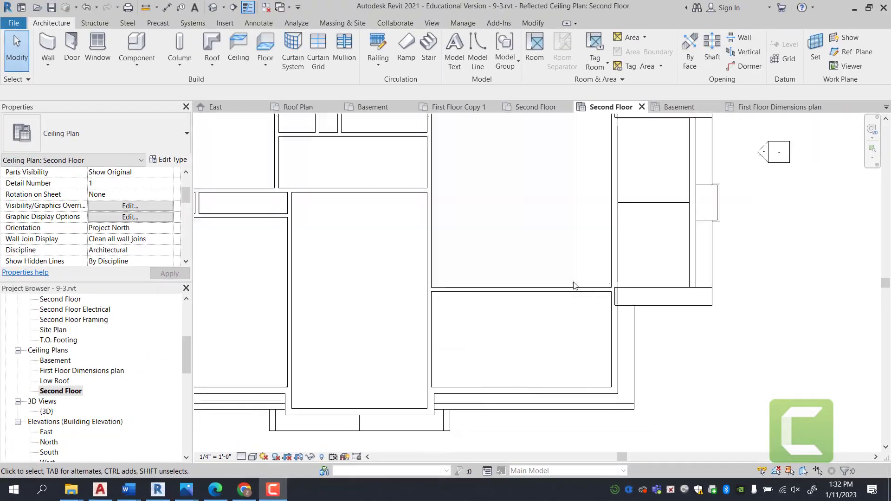
Step: Start placing a component and open the Load Family dialog
scroll(538, 278, down, 3)
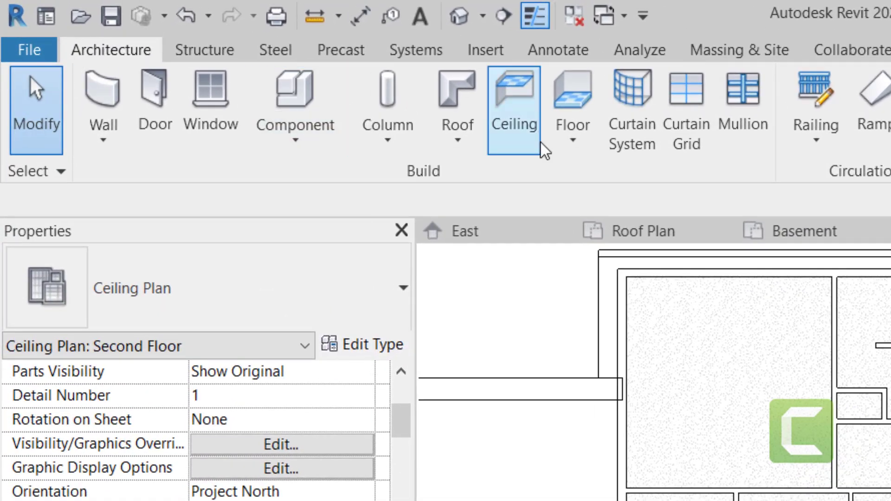
click(312, 145)
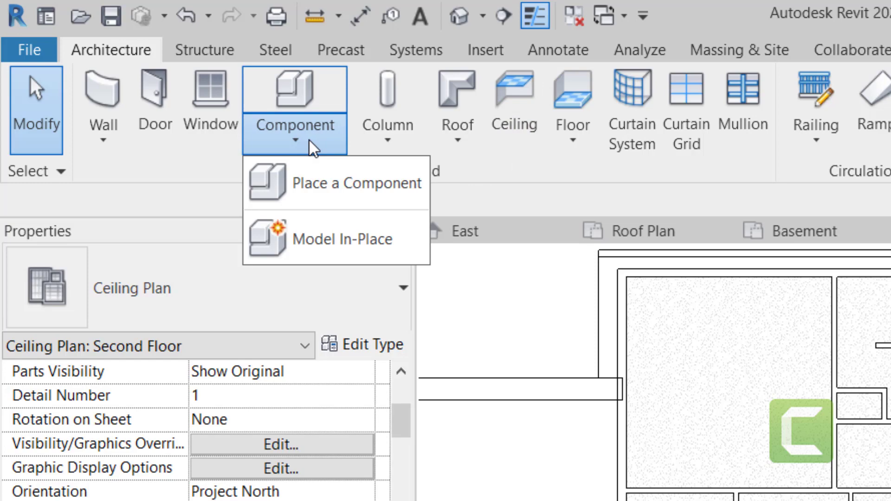
click(298, 183)
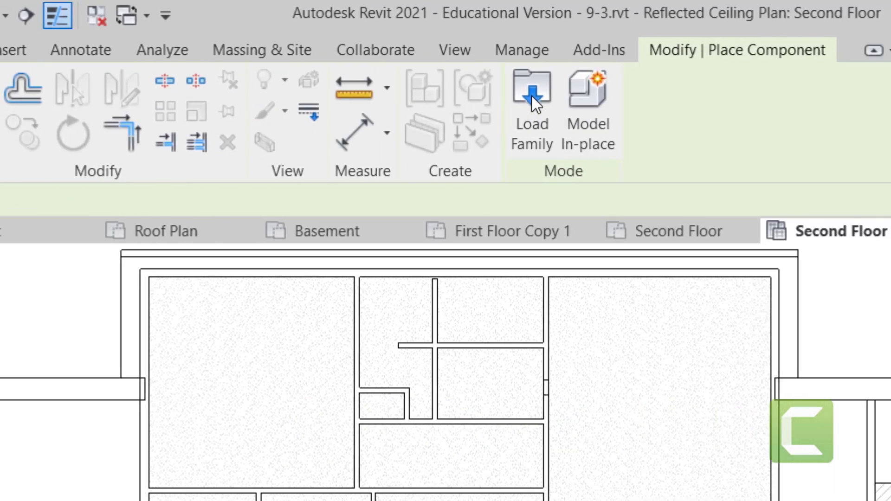
click(531, 95)
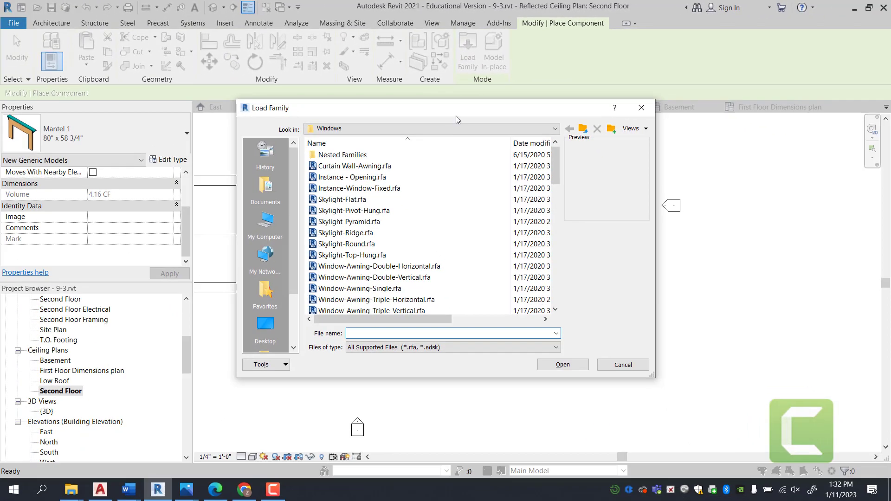
drag(456, 115, 349, 105)
Step: Browse to English-Imperial > Lighting > Architectural > Internal to list the troffer light families
click(317, 118)
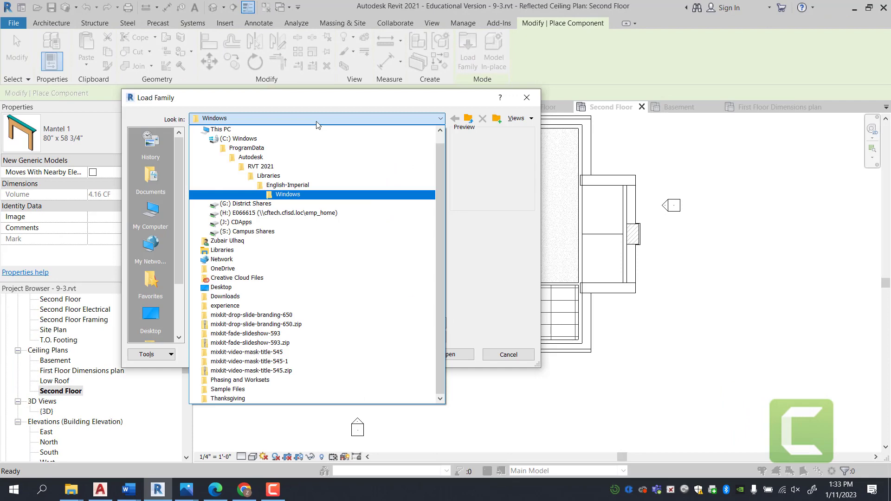
click(288, 184)
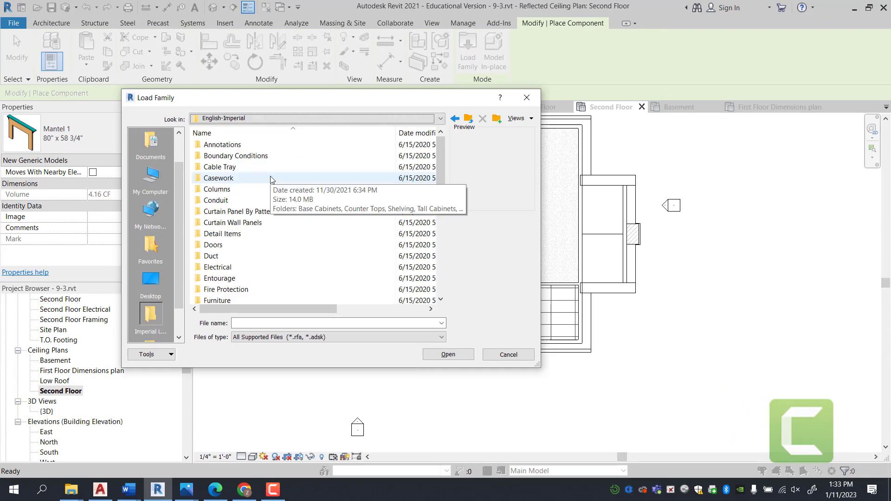
scroll(274, 192, down, 2)
double_click(255, 254)
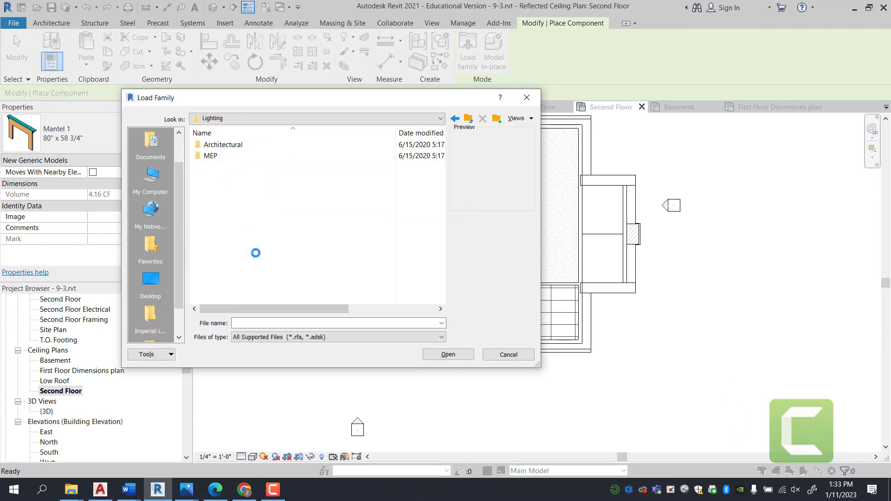
double_click(249, 145)
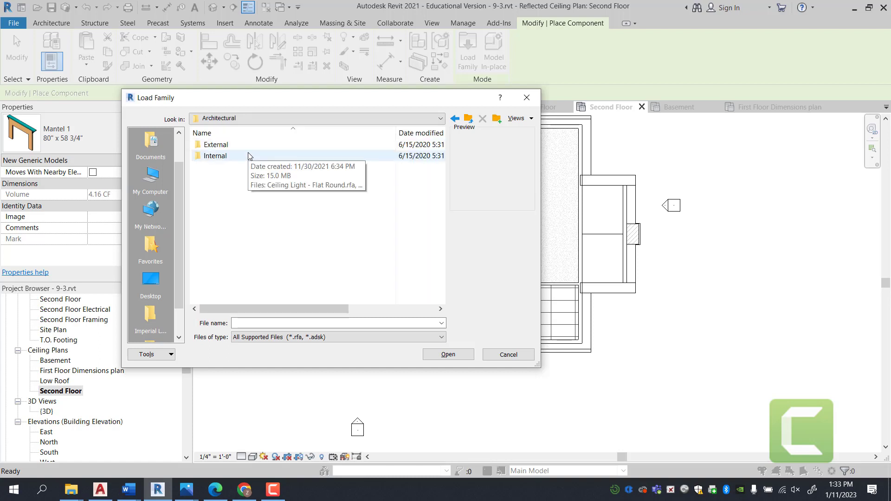
double_click(247, 153)
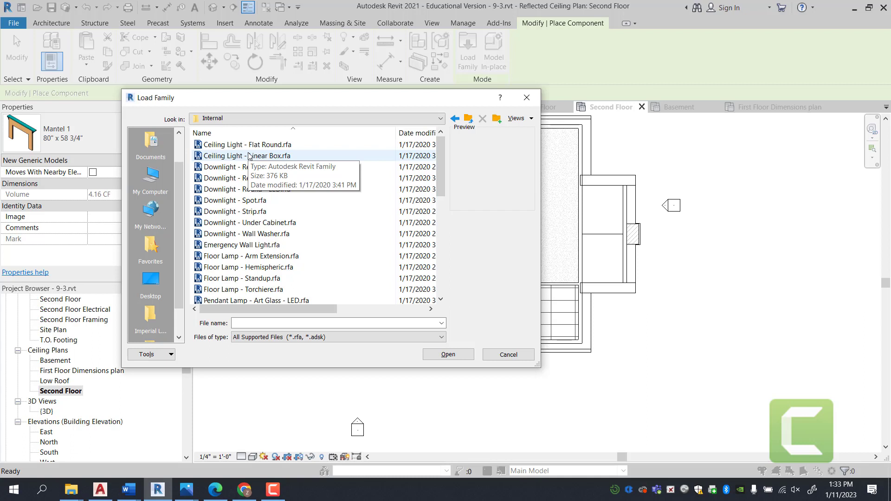
scroll(236, 223, down, 10)
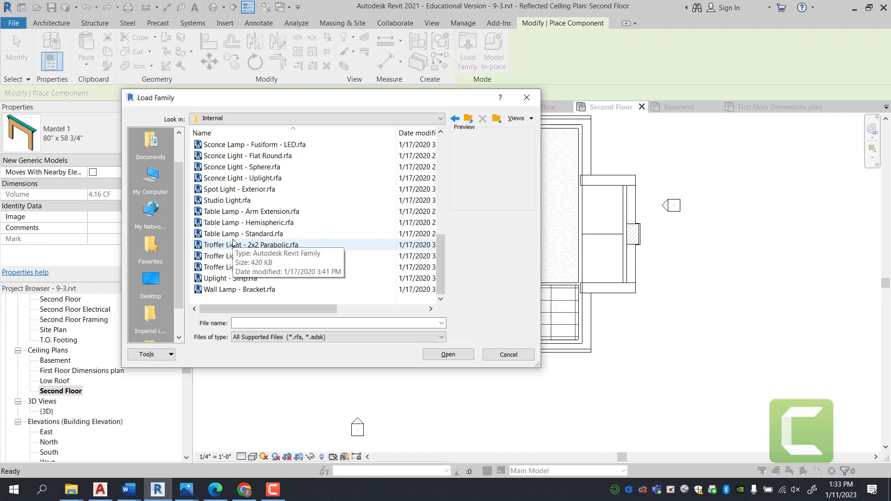
Step: Load Troffer Light - 2x4 Parabolic.rfa and place one fixture in the Second Floor ceiling grid
double_click(222, 256)
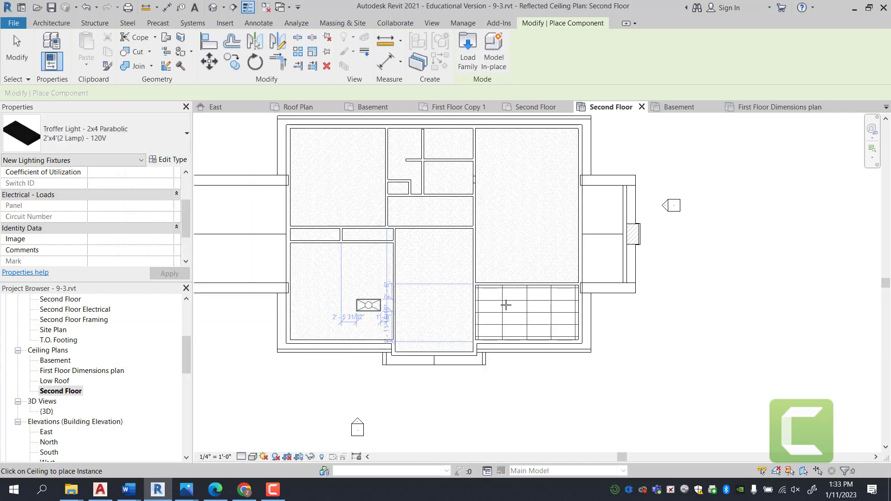
scroll(520, 297, up, 4)
scroll(470, 299, up, 4)
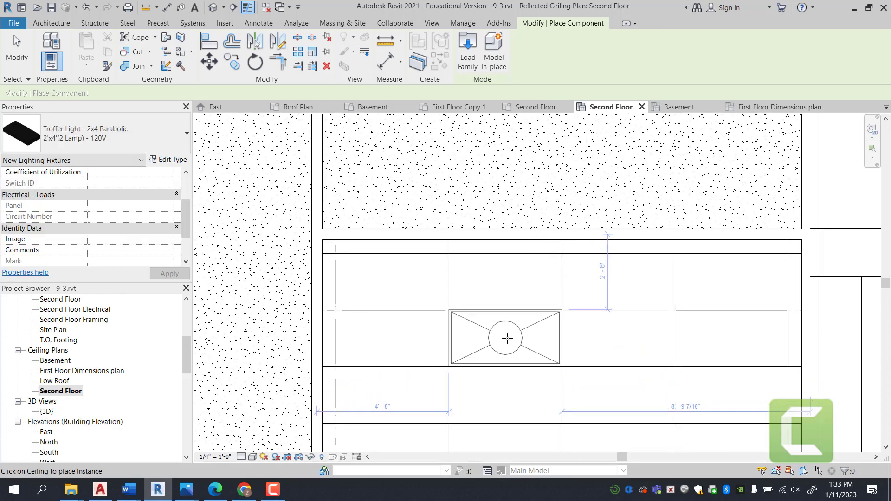
click(491, 316)
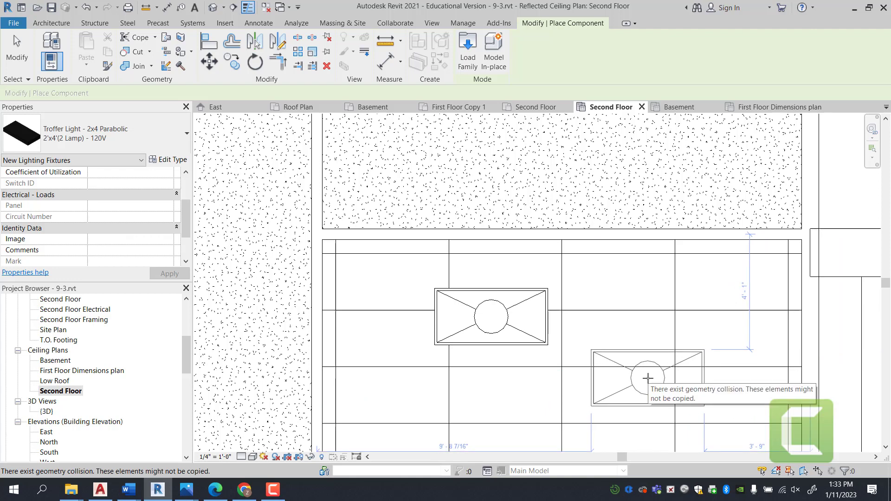
Step: Align the troffer's right and bottom edges to the vertical and horizontal ceiling grid lines
key(Escape)
key(Escape)
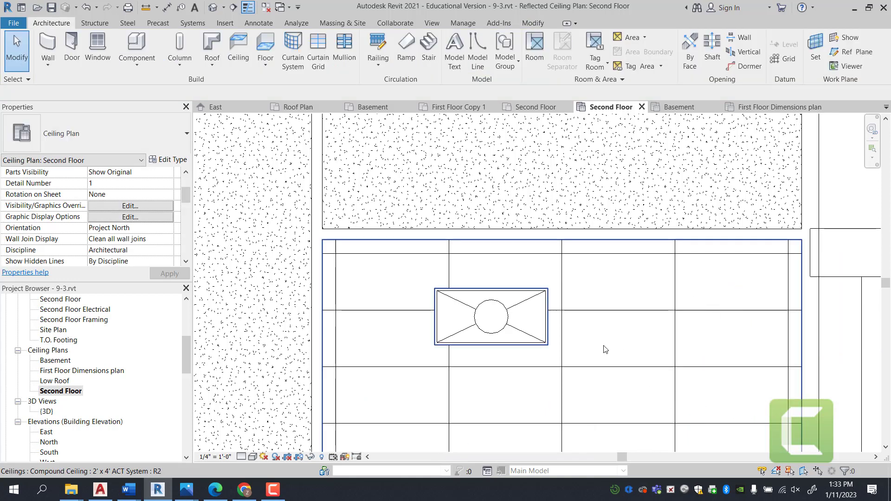
key(a)
key(l)
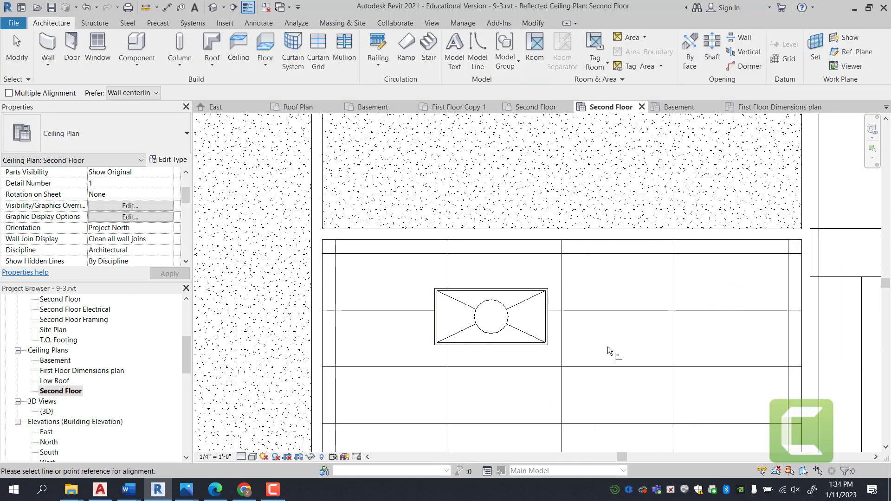
click(564, 337)
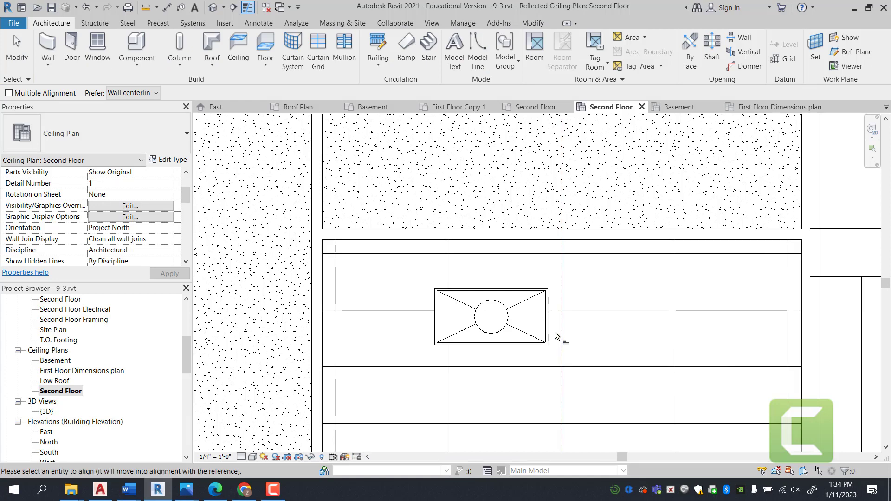
click(548, 335)
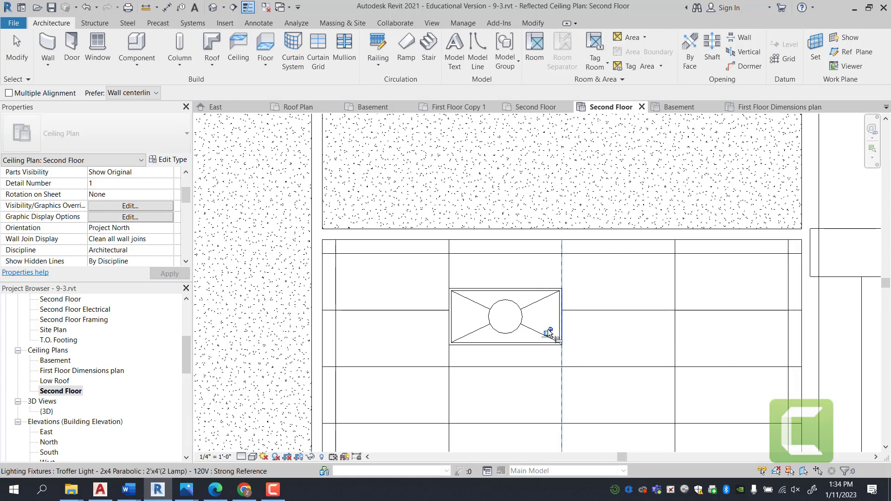
click(514, 366)
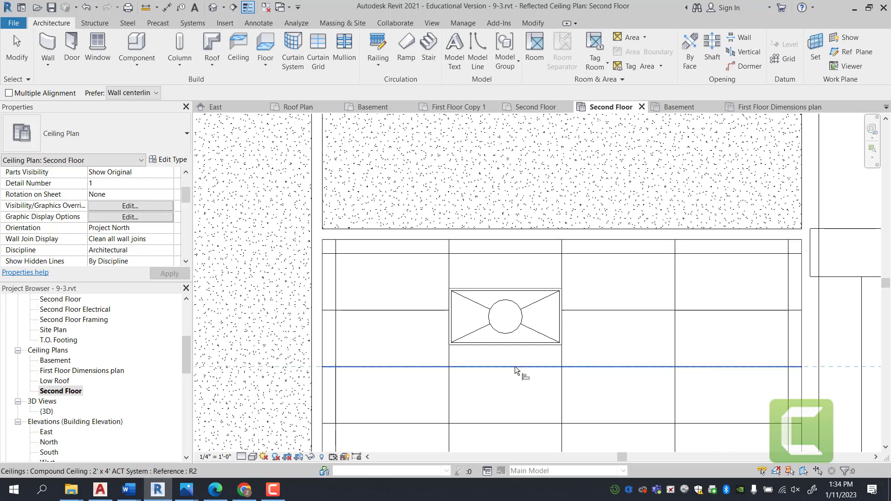
click(525, 344)
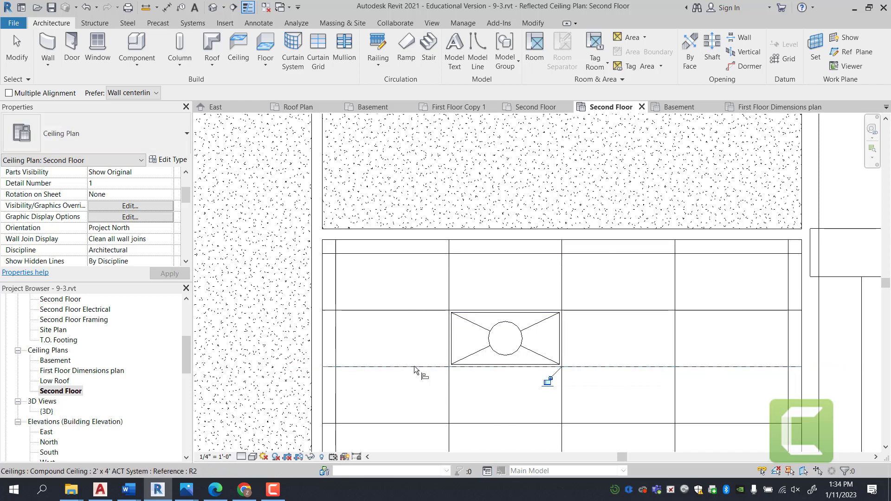
key(Escape)
Step: Select the ceiling grid and shift it right so the light fills one tile
click(459, 366)
scroll(509, 373, down, 2)
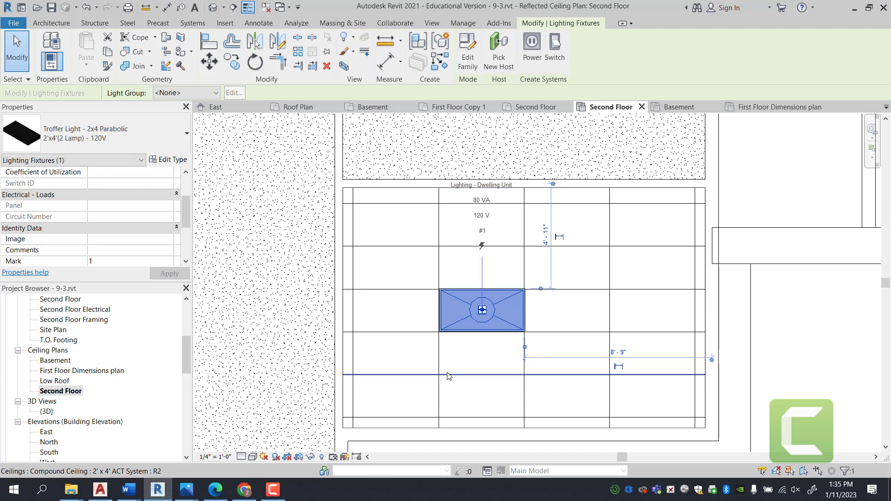
click(441, 363)
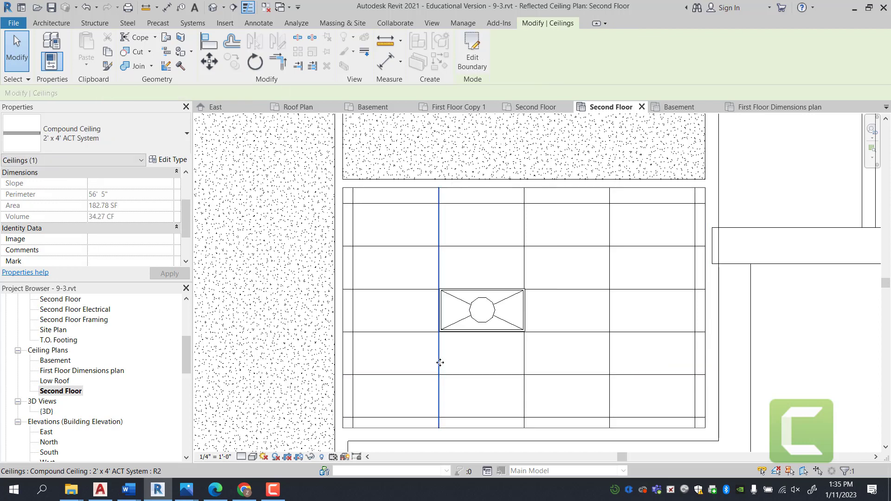
drag(441, 363, 483, 361)
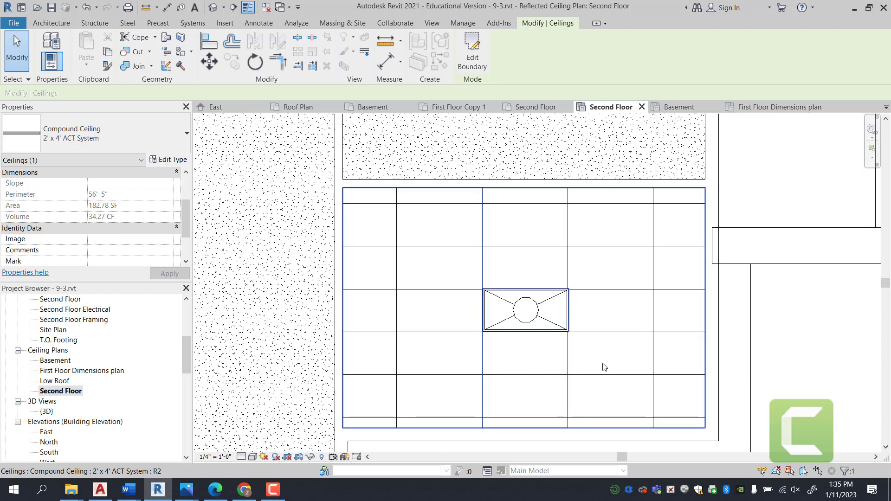
Step: Move the troffer light into the left grid cell and copy it into the upper-left cell
click(526, 327)
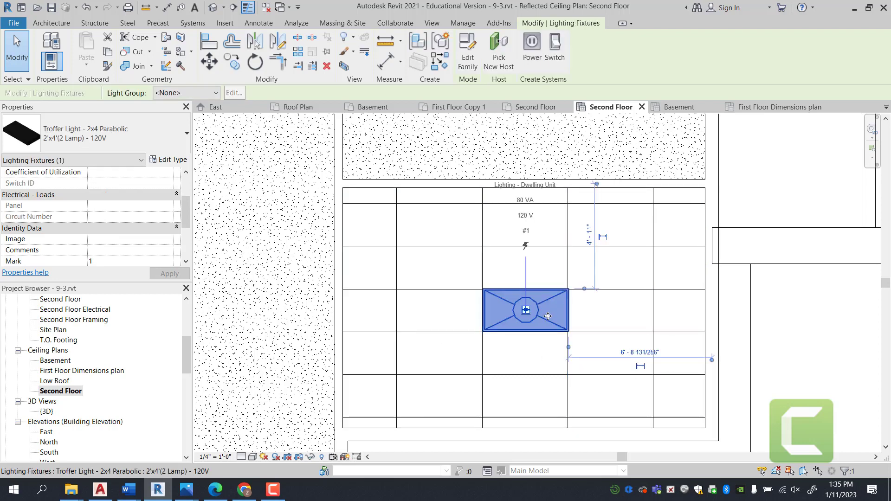
drag(526, 327, 458, 346)
key(c)
key(o)
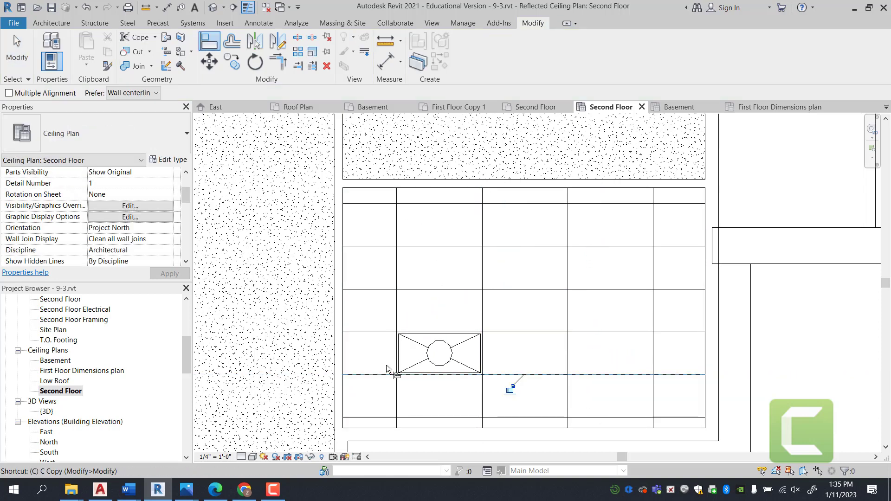
scroll(391, 330, up, 4)
click(392, 330)
scroll(392, 330, down, 3)
click(400, 207)
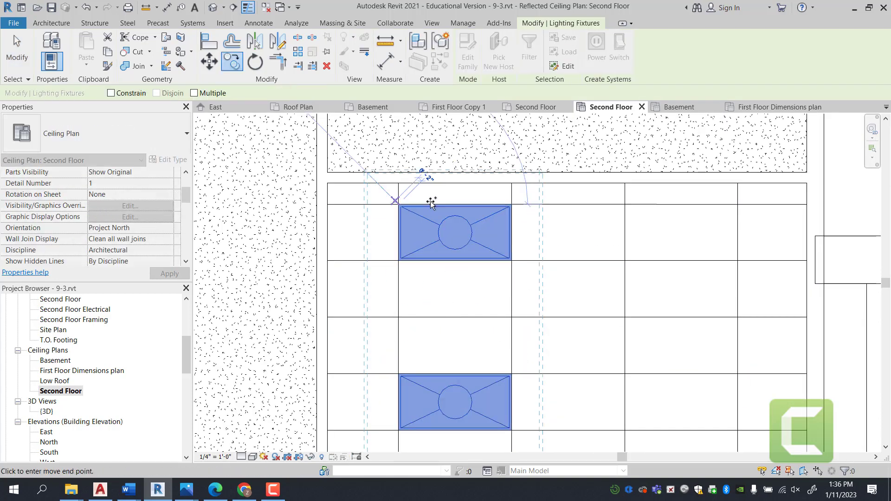
key(Escape)
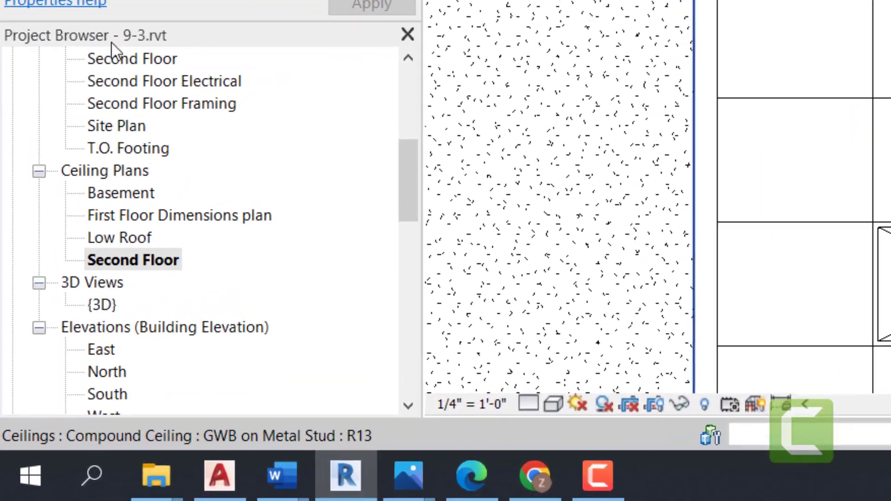
Step: Open the Basement ceiling plan and start a component with the troffer 2'x4'(2 Lamp) - 120V type list
double_click(130, 190)
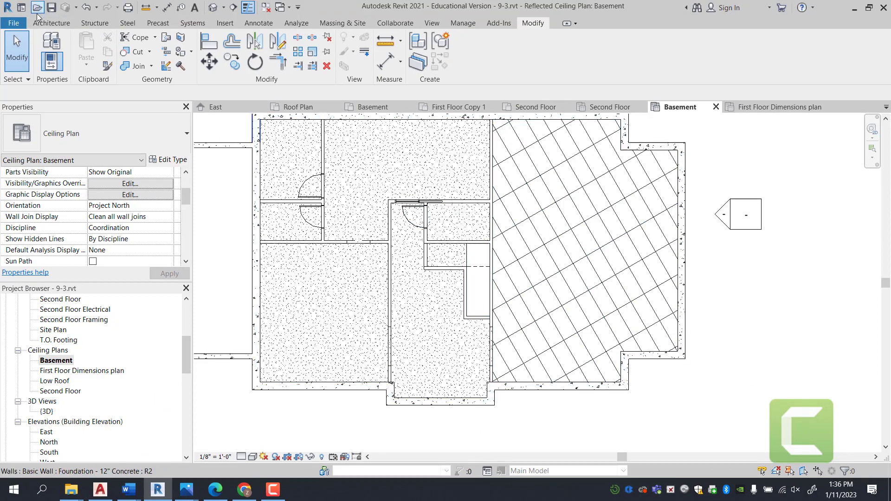
click(40, 25)
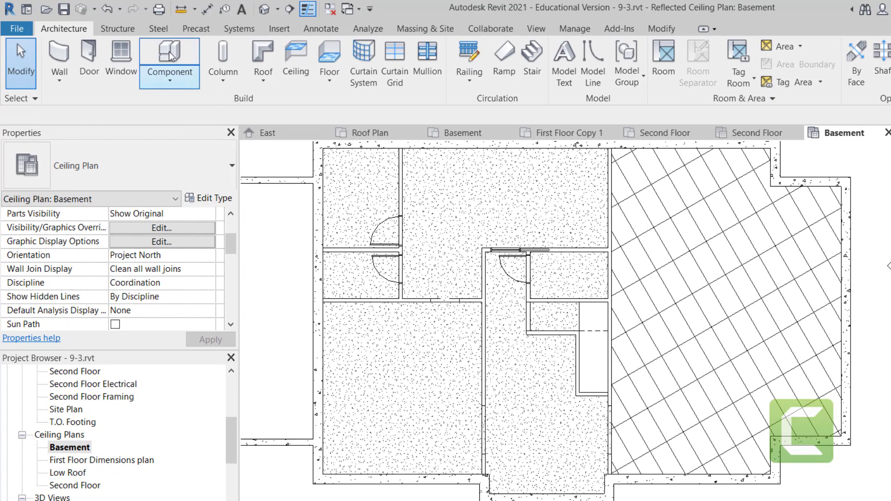
click(171, 55)
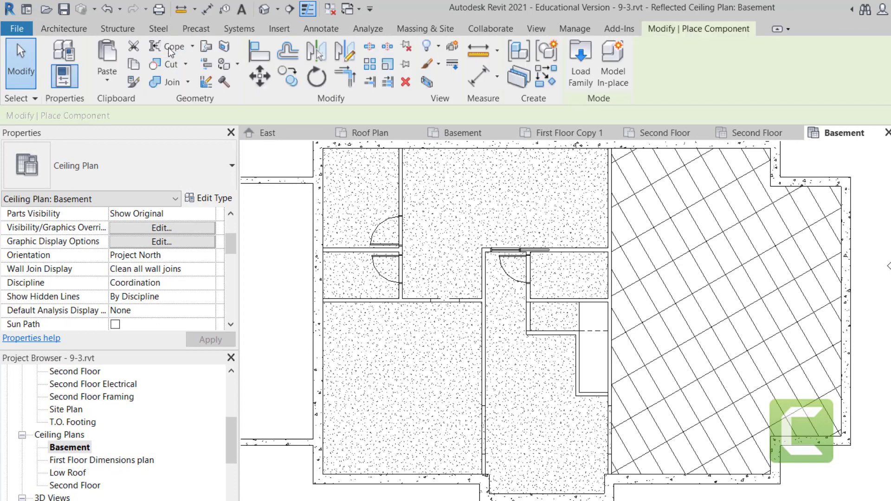
click(212, 169)
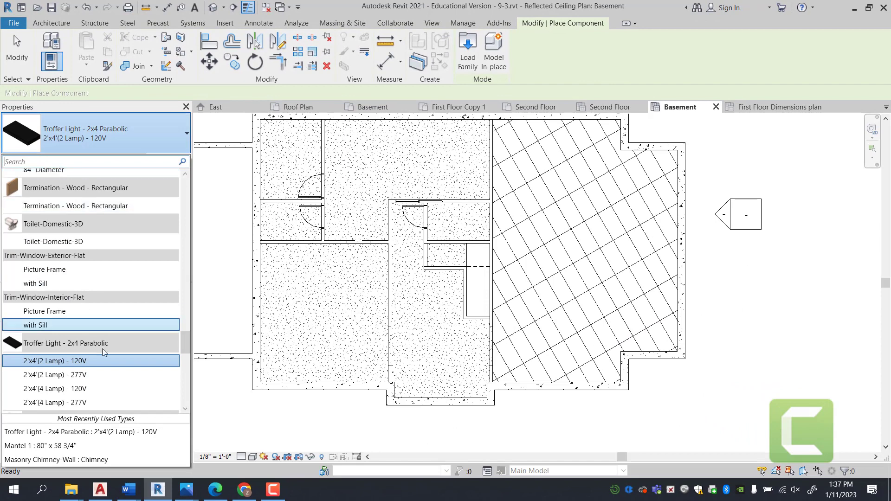
Step: Place a 2'x4'(2 Lamp) - 120V troffer light in the Basement ceiling
click(110, 362)
scroll(488, 206, up, 5)
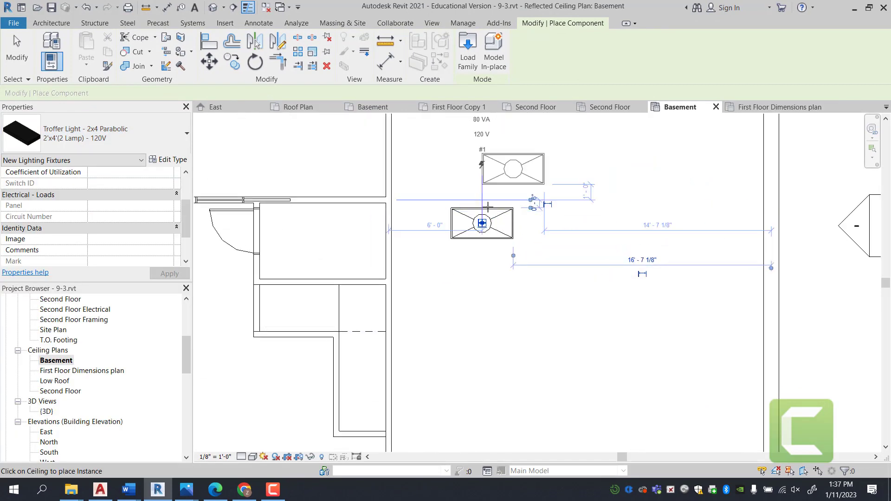
click(488, 206)
key(Escape)
key(Escape)
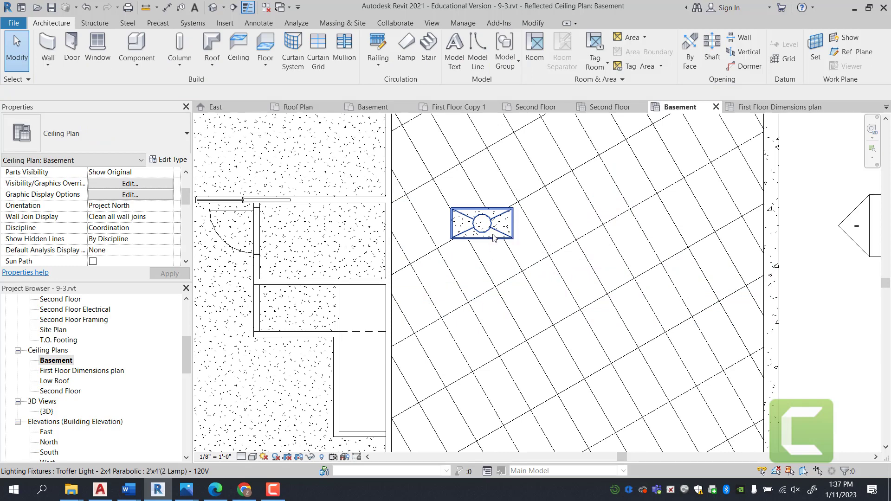
Step: Move the troffer so its corner snaps onto an angled ceiling grid intersection
click(492, 242)
scroll(491, 244, up, 2)
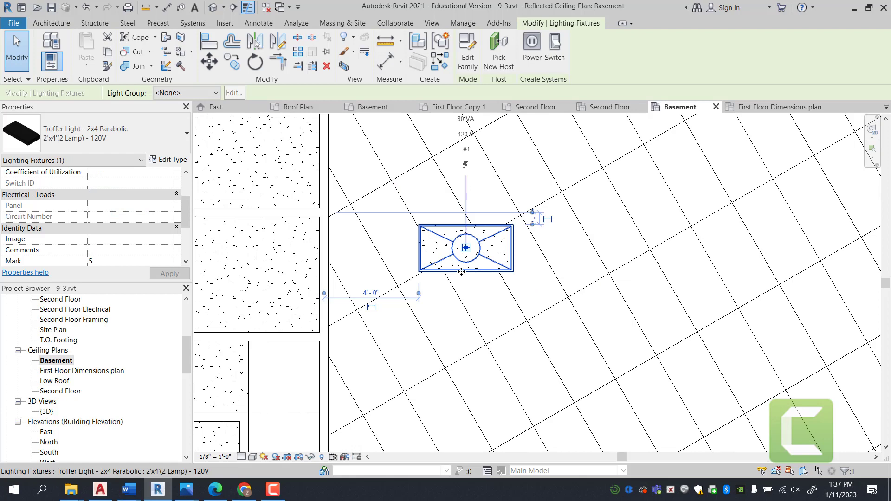
drag(461, 271, 444, 260)
scroll(444, 260, up, 2)
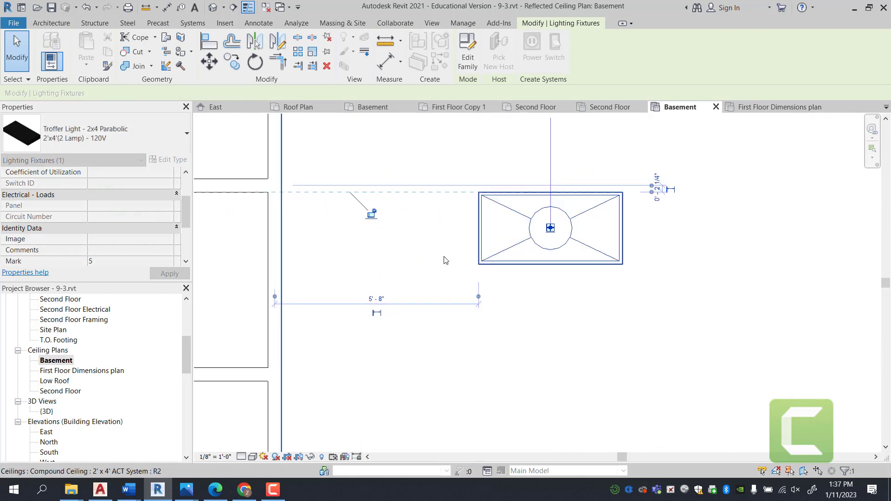
scroll(444, 260, up, 2)
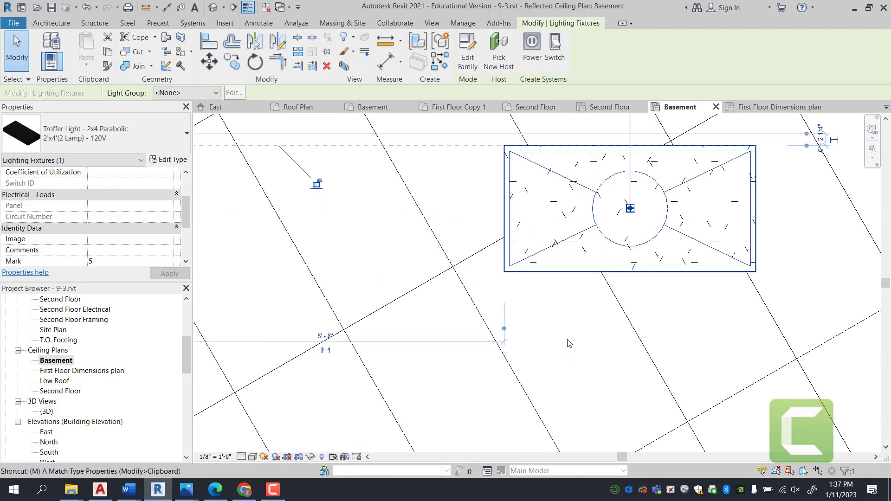
key(m)
key(v)
click(505, 273)
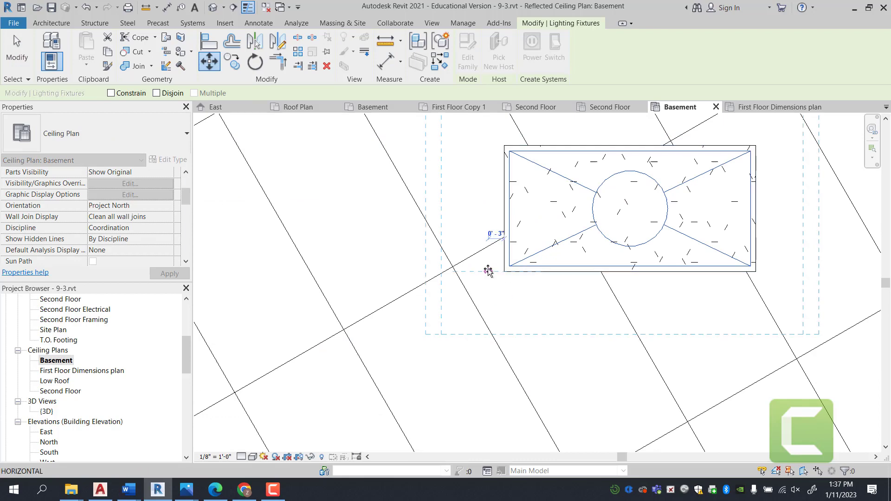
scroll(487, 269, up, 1)
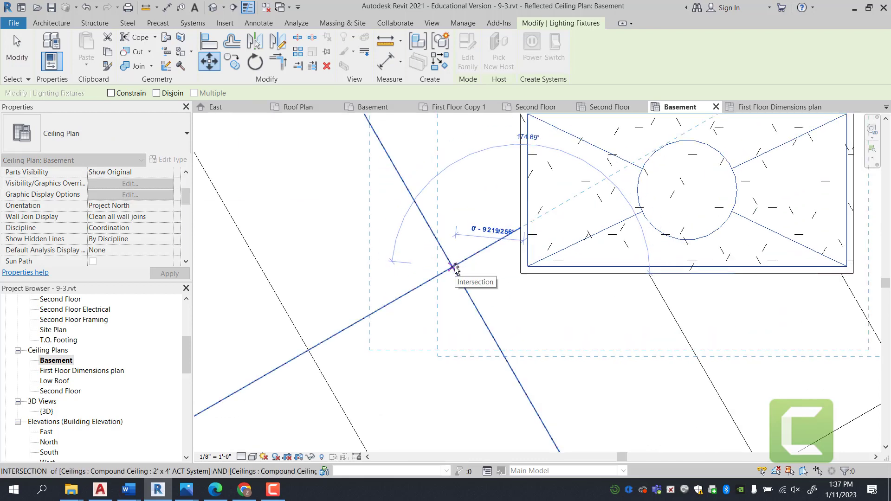
click(455, 269)
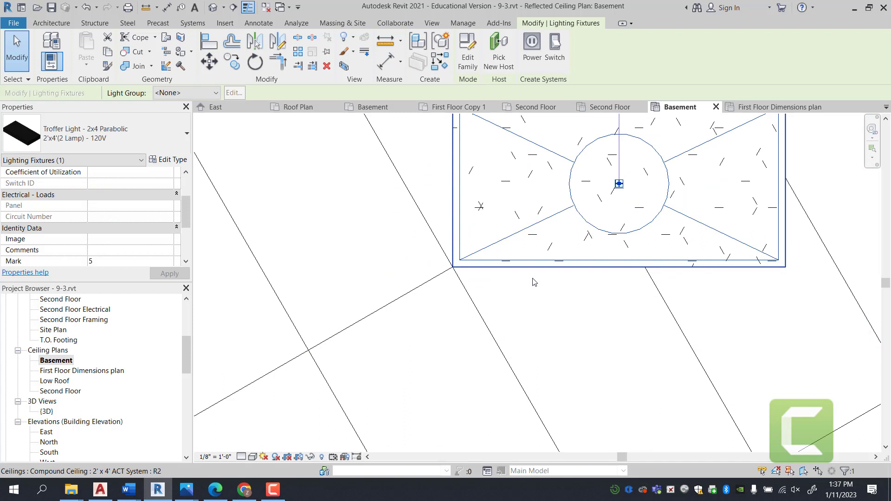
Step: Rotate the Basement troffer 60° about its snapped corner to match the angled grid
key(o)
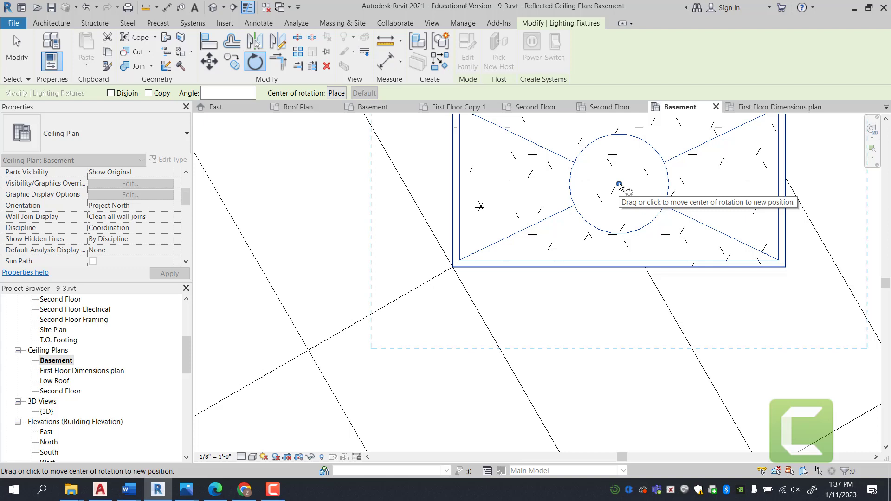
drag(619, 184, 452, 267)
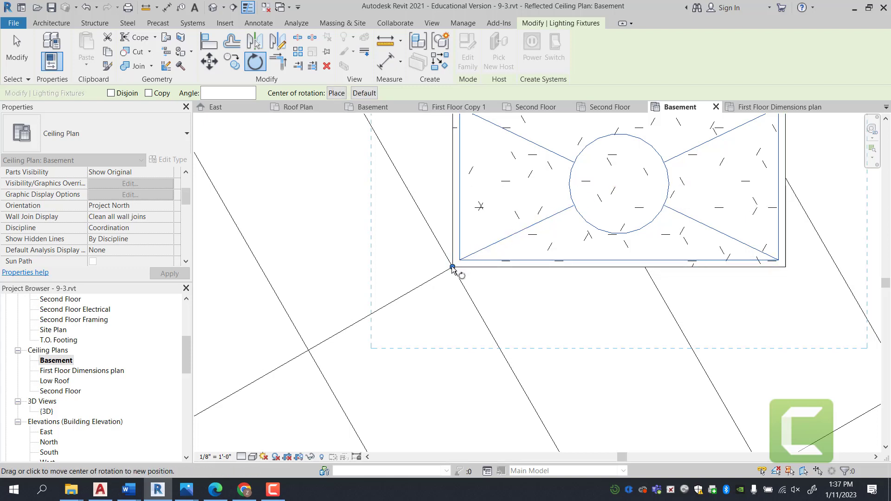
click(589, 268)
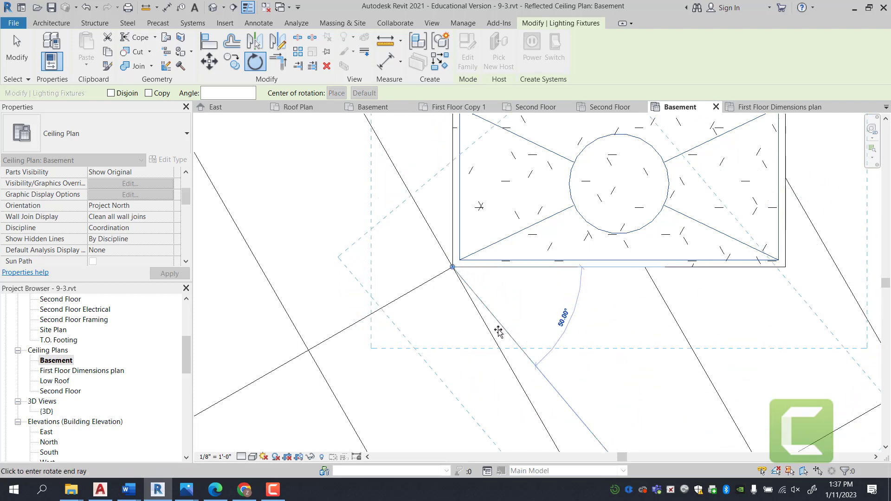
click(493, 334)
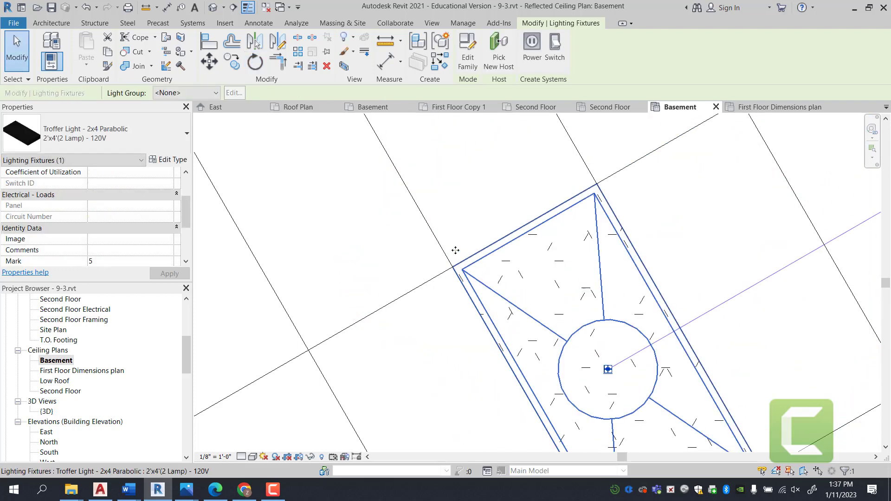
scroll(537, 171, down, 4)
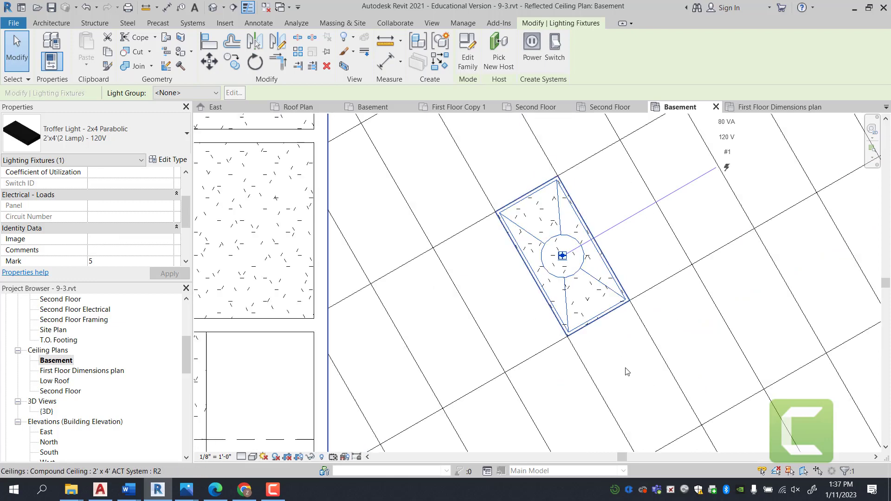
Step: Copy the rotated troffer light to another angled grid tile and select the new copy
key(Escape)
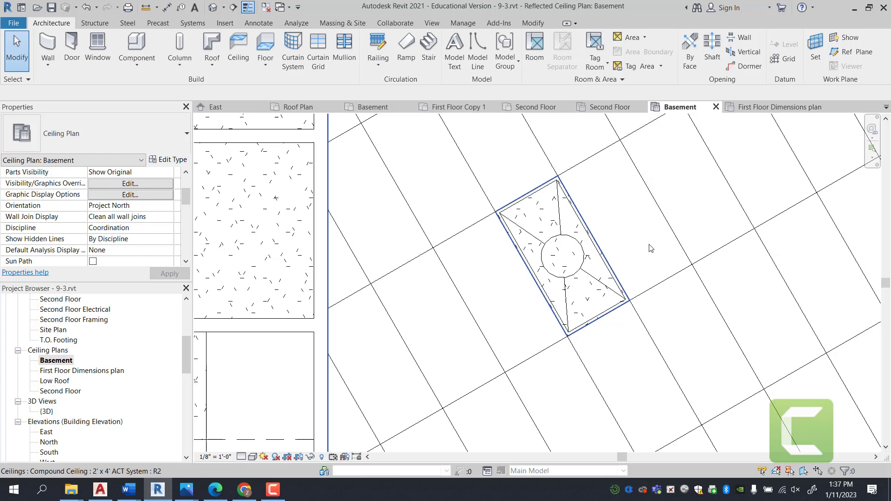
scroll(417, 291, down, 3)
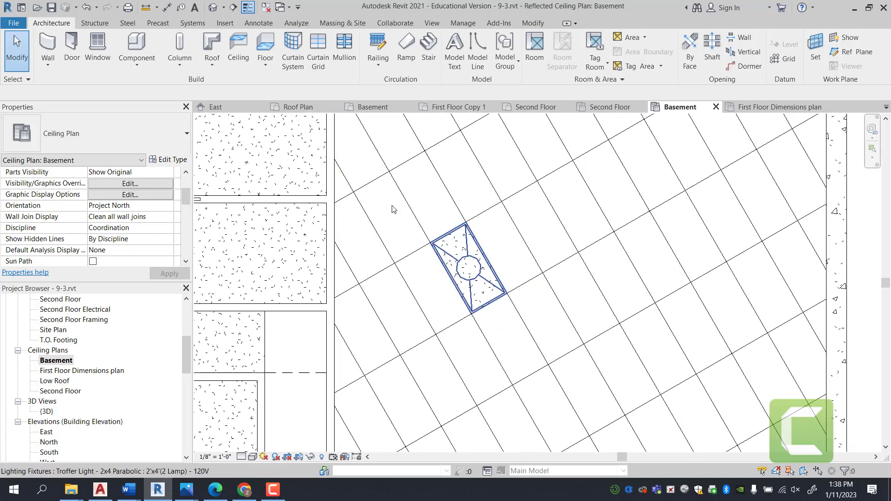
click(468, 268)
scroll(461, 258, down, 2)
scroll(442, 248, up, 2)
key(c)
key(o)
scroll(509, 173, up, 2)
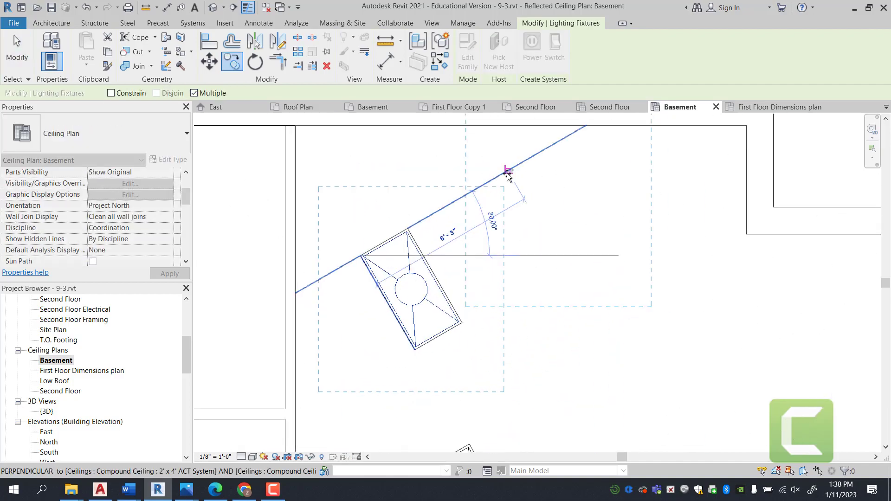
scroll(632, 228, down, 4)
scroll(719, 255, up, 4)
click(612, 387)
key(Escape)
scroll(613, 388, down, 2)
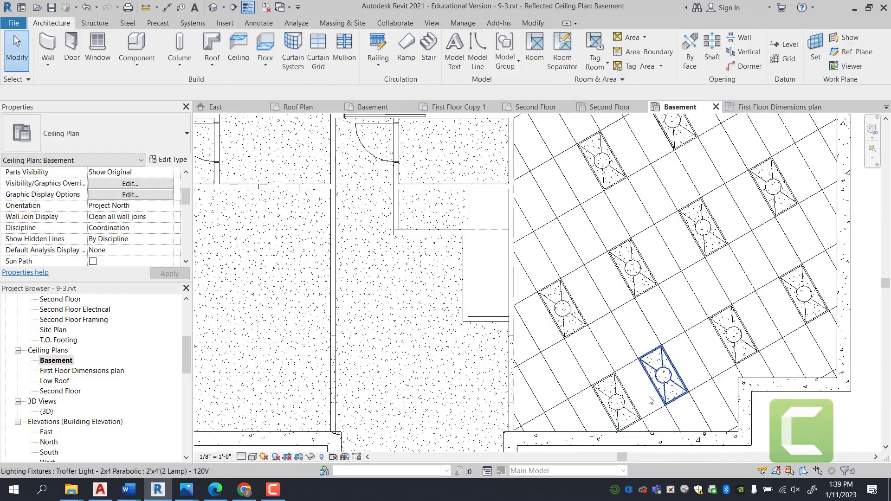
click(569, 396)
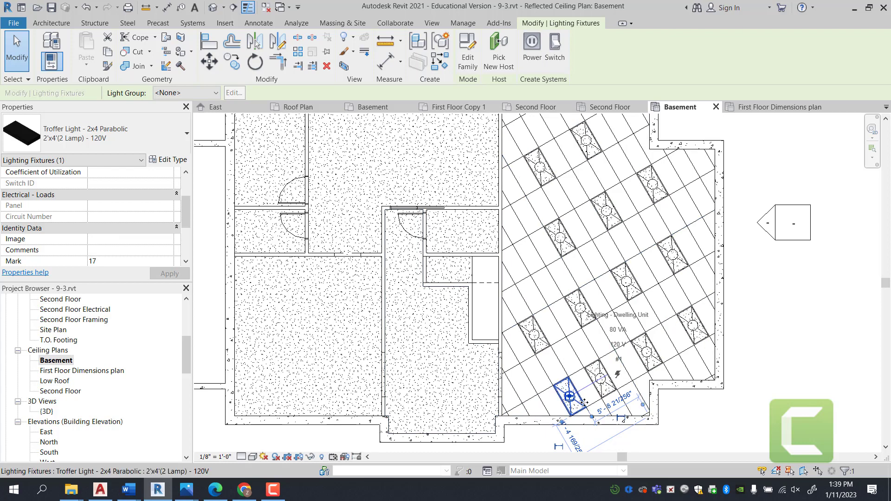
scroll(636, 261, down, 2)
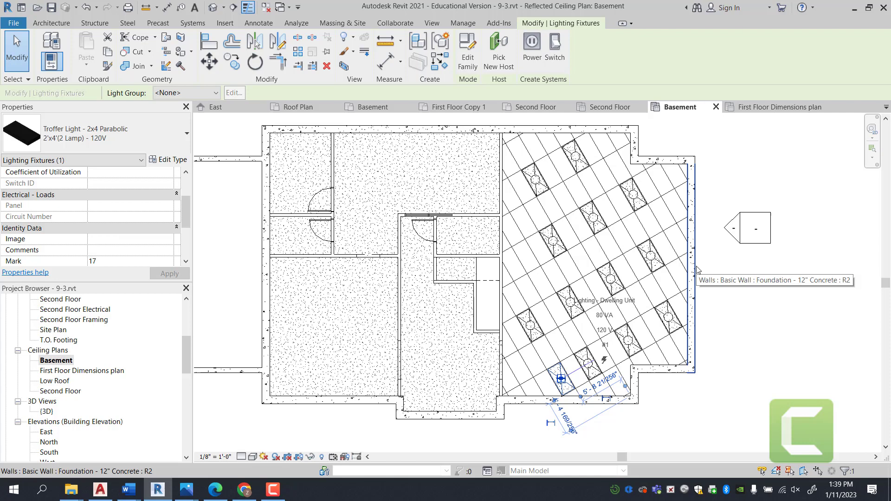
click(154, 143)
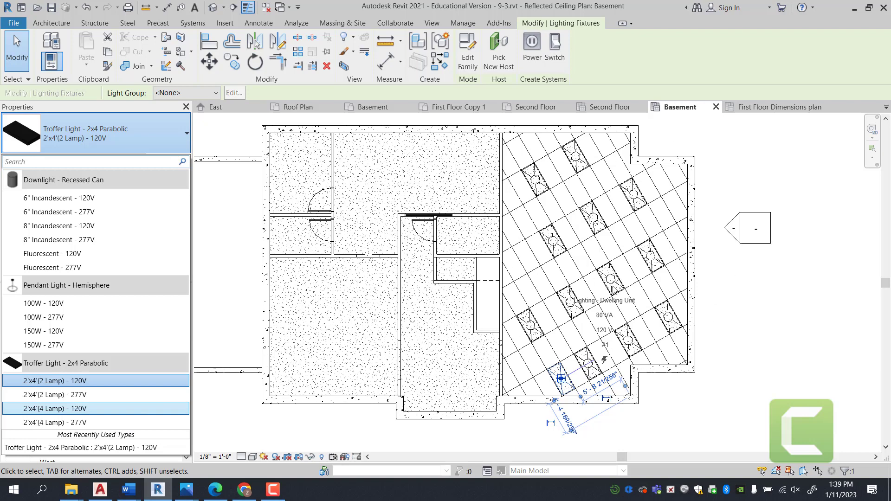
click(616, 274)
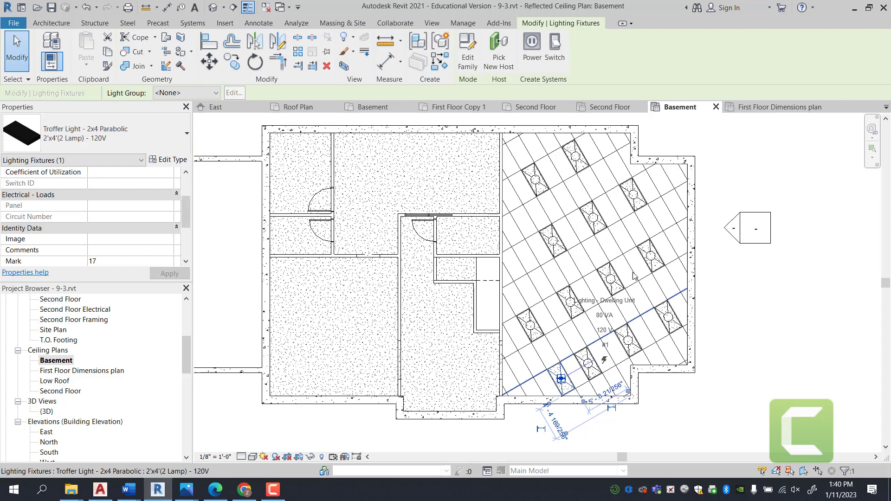
scroll(633, 250, up, 1)
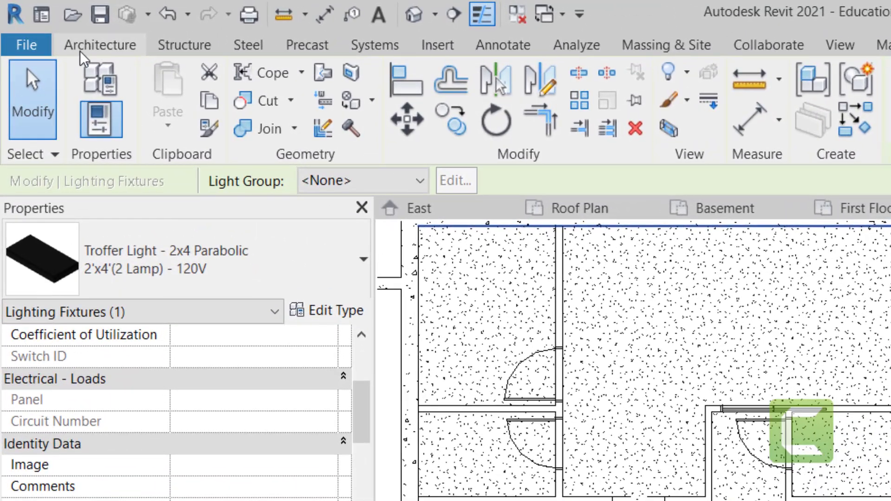
Step: Start placing a component and open Load Family at the English-Imperial library
click(42, 26)
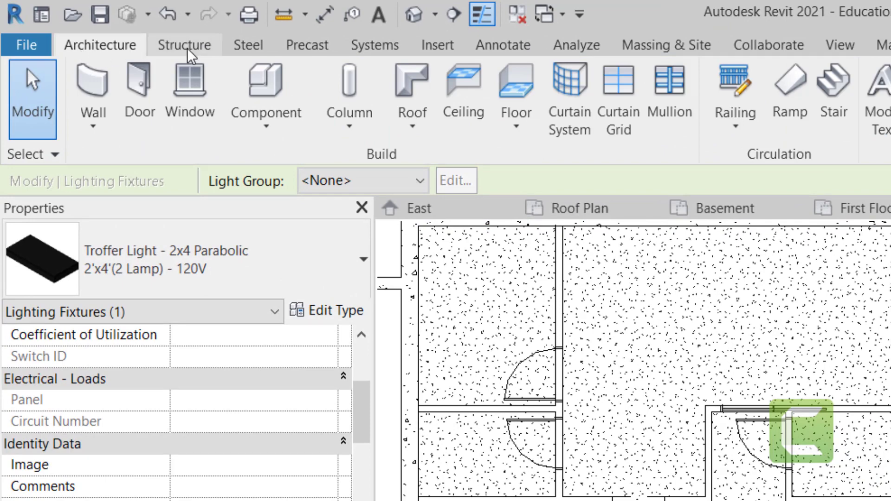
click(258, 124)
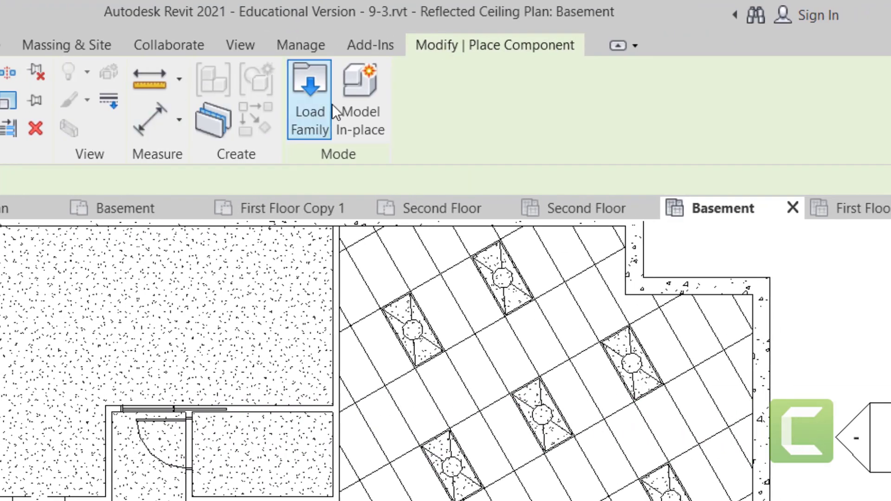
click(313, 109)
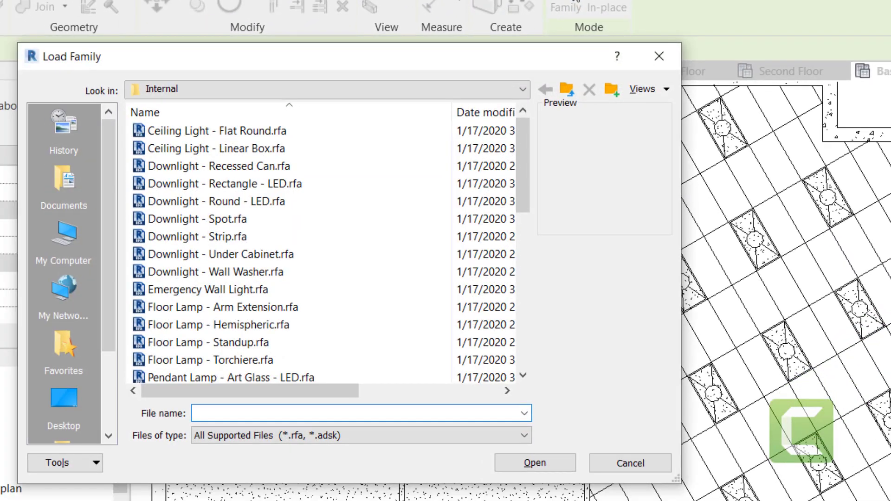
click(273, 90)
click(297, 166)
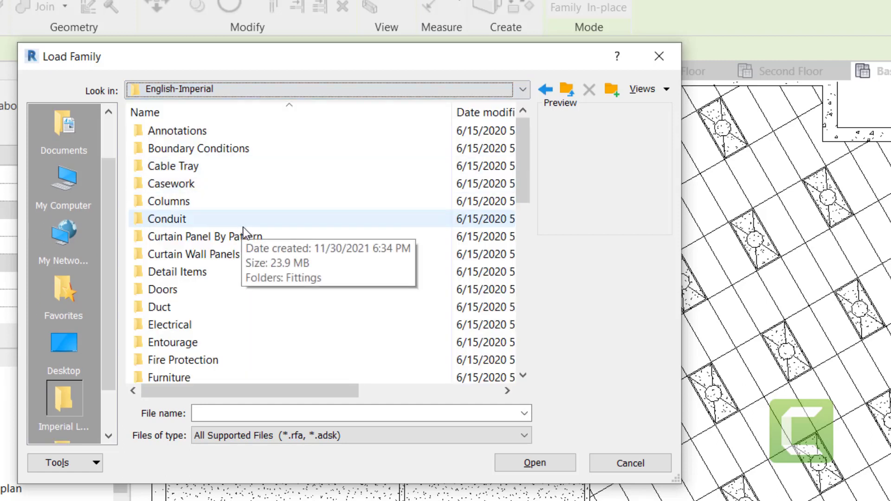
Step: Browse Mechanical > Architectural > Air-Side Components > Air Terminals and load Square Supply Diffuser.rfa
scroll(246, 241, down, 3)
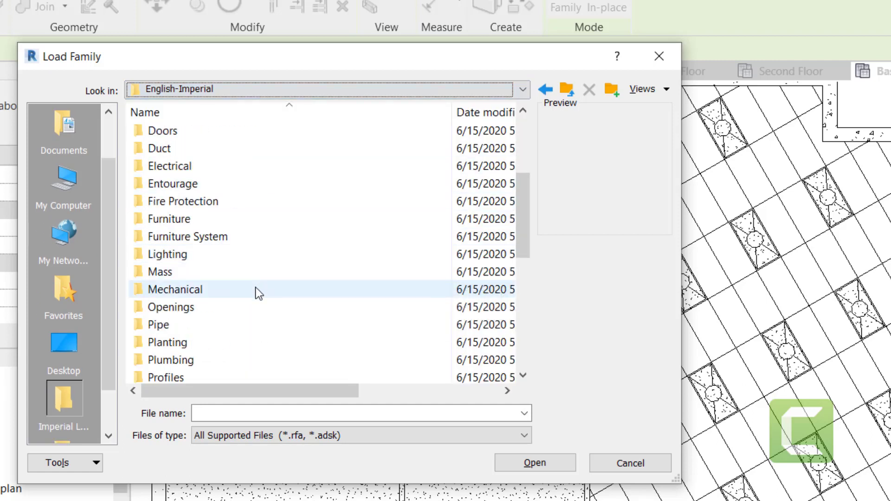
double_click(255, 287)
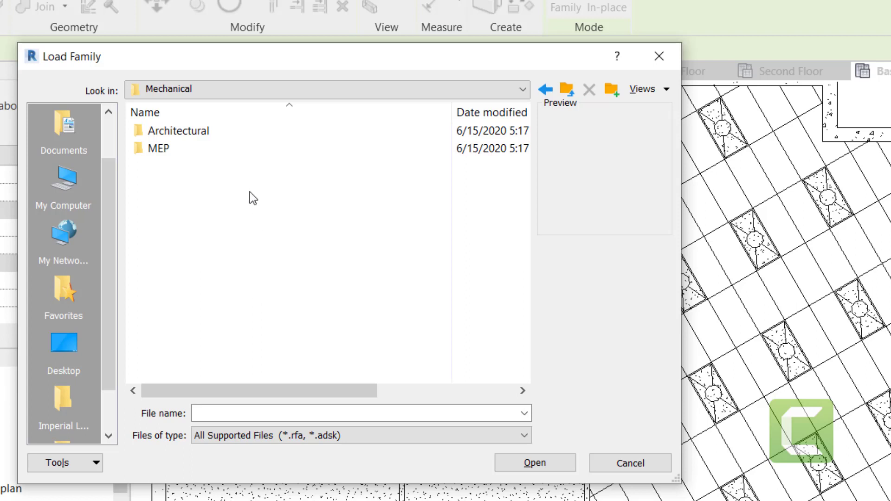
double_click(233, 133)
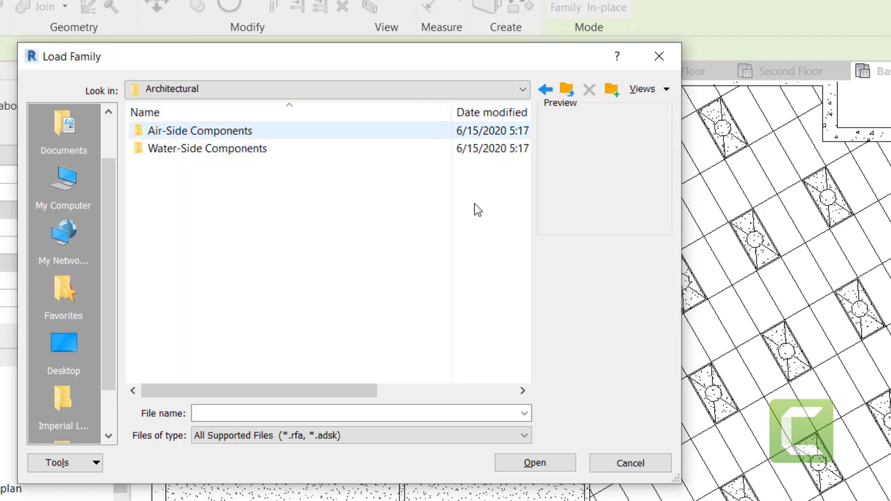
double_click(246, 132)
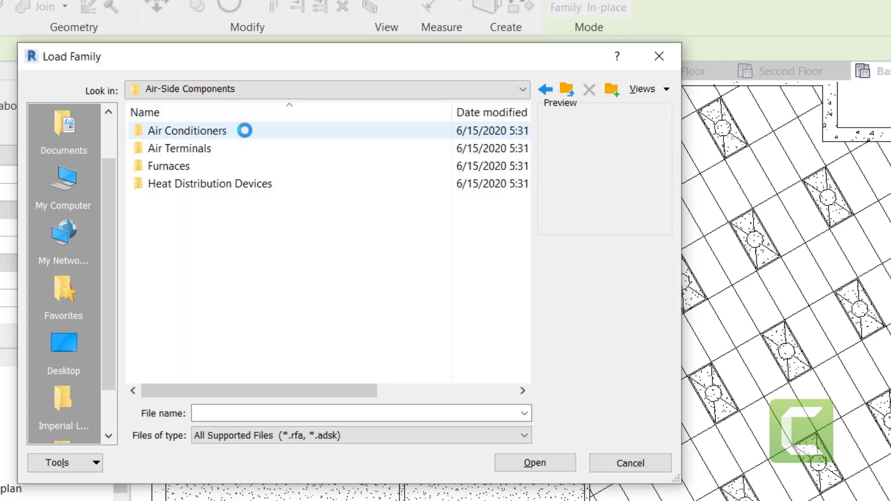
double_click(208, 147)
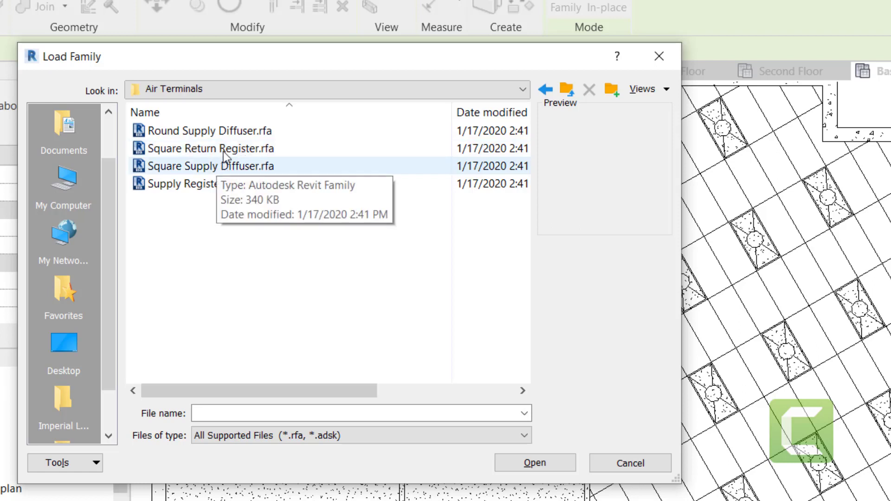
click(226, 153)
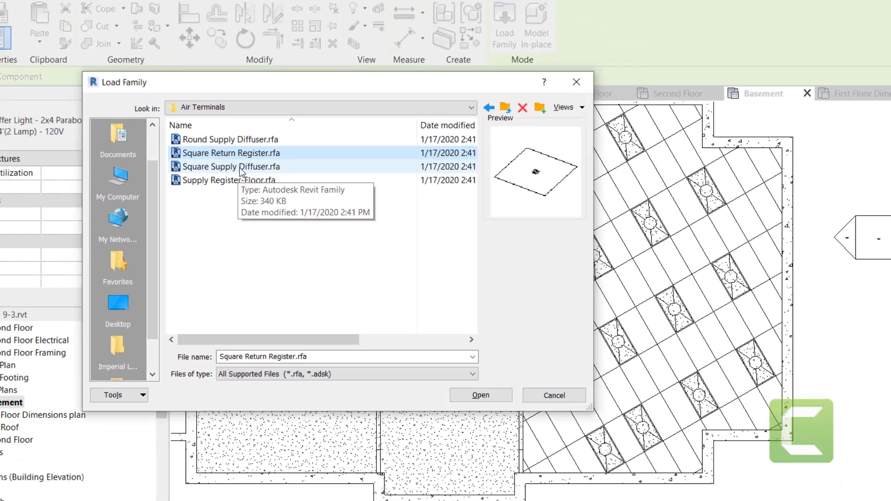
double_click(225, 166)
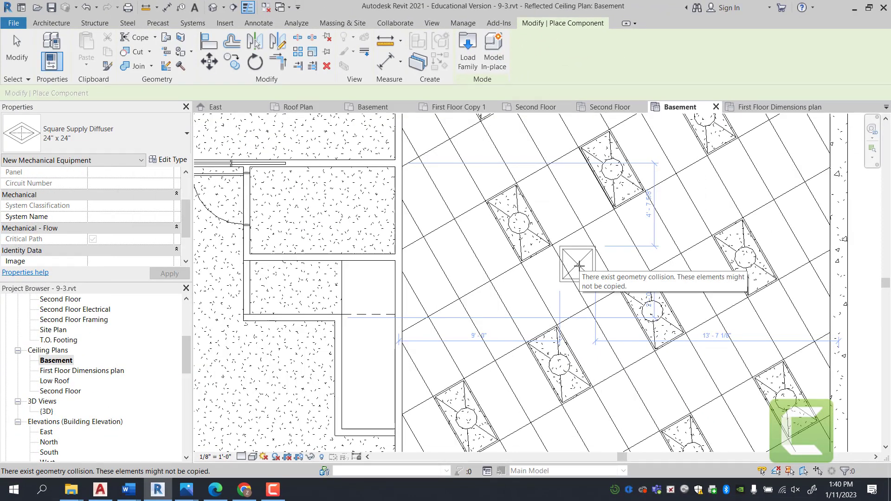
Step: Place a 24" x 24" Square Supply Diffuser in a ceiling tile among the troffers and select it
scroll(578, 264, up, 2)
click(547, 280)
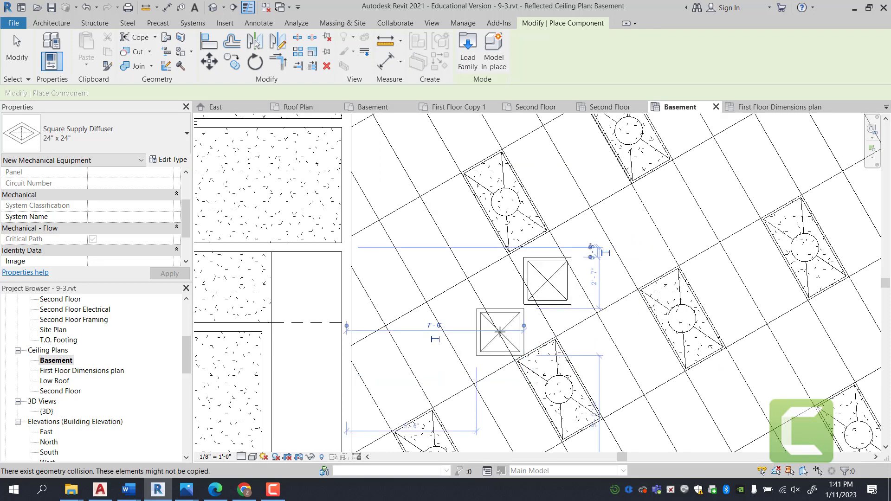
key(Escape)
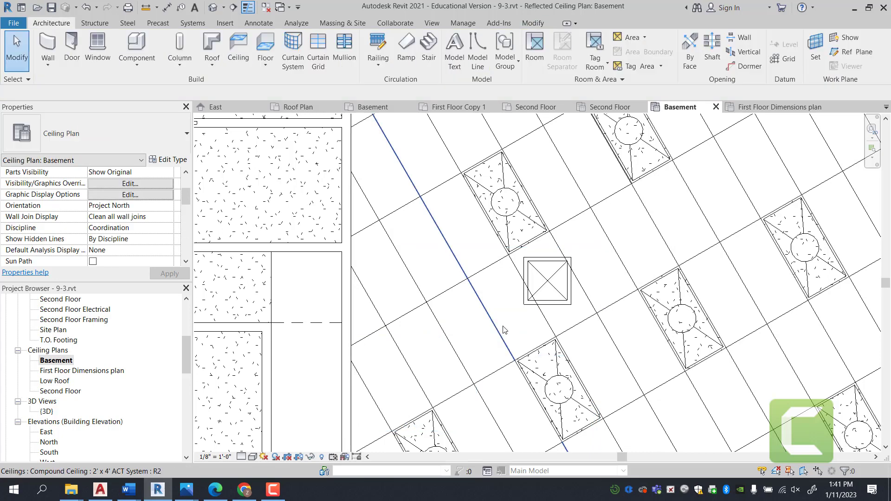
click(551, 286)
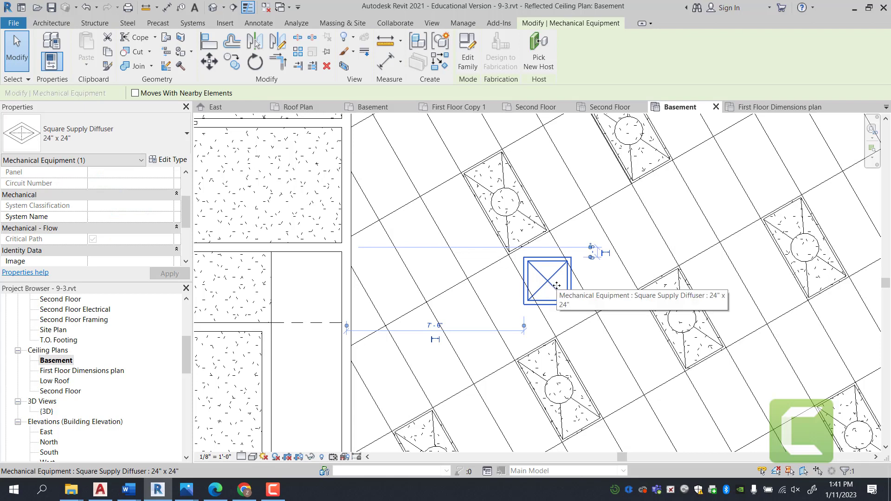